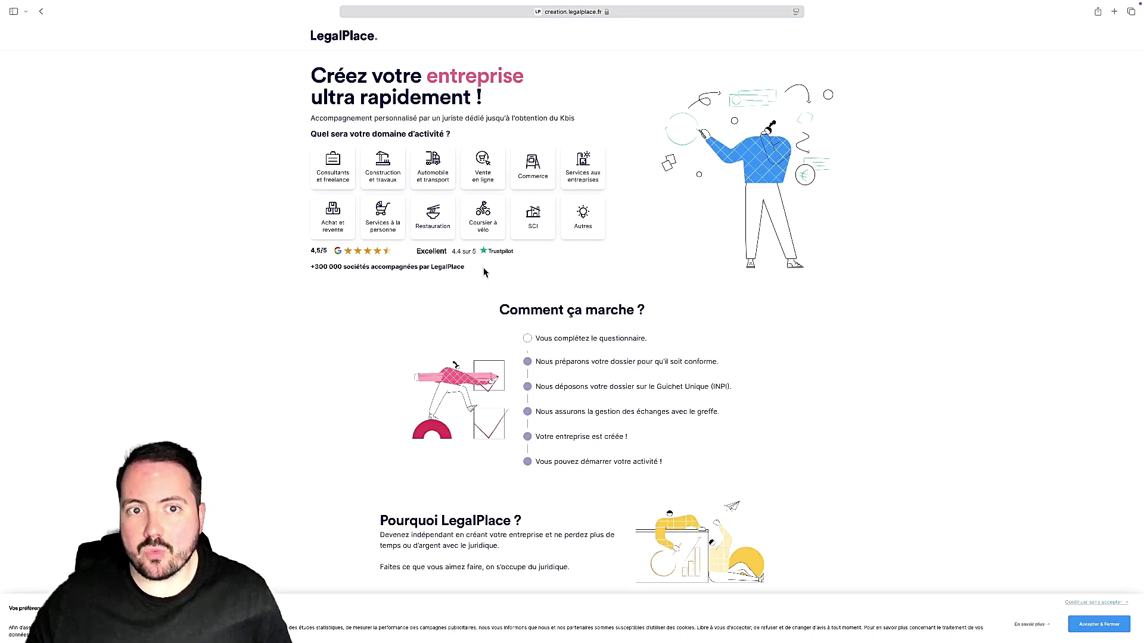
Step: Start the 'Coursier à vélo' questionnaire, choosing Uber Eats and a start-date option
left_click(487, 232)
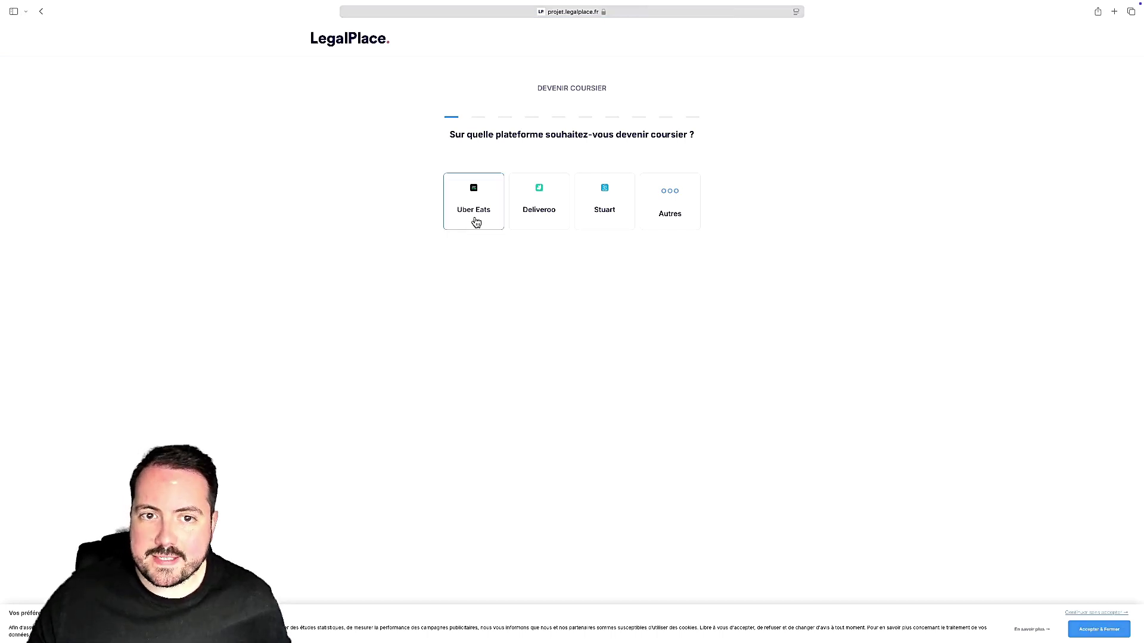
left_click(476, 222)
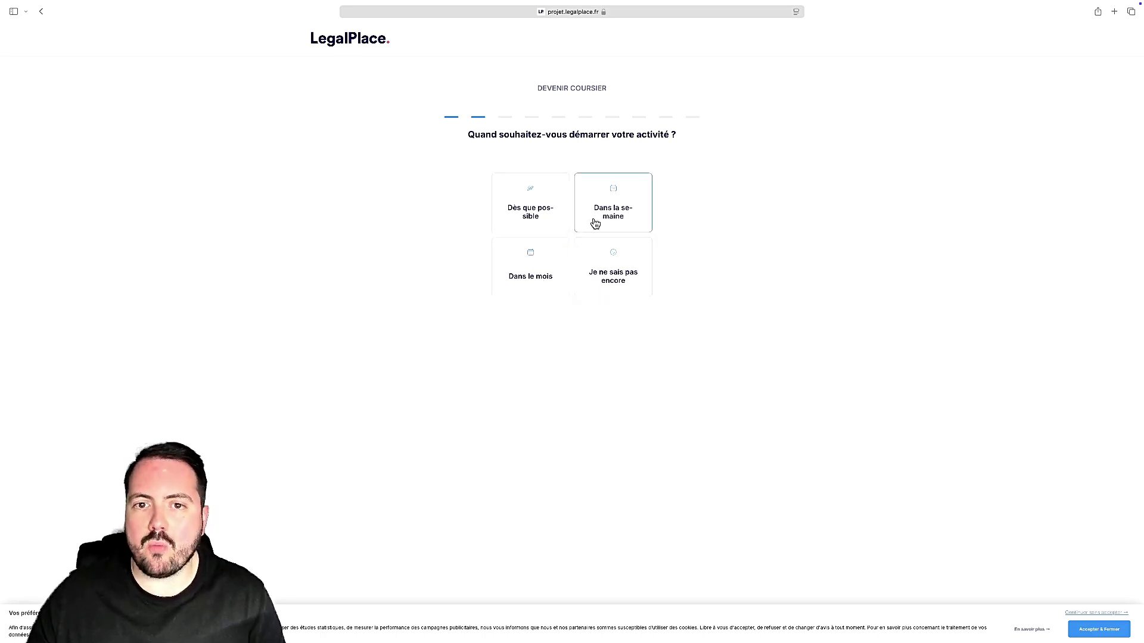
left_click(558, 230)
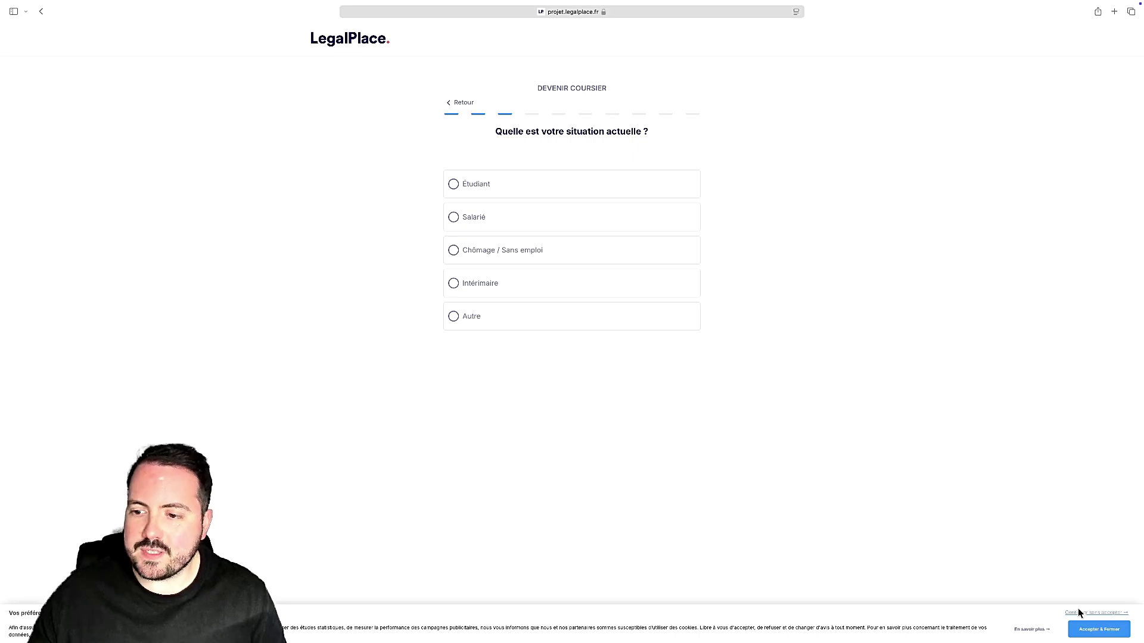
Step: Accept cookies, pick a current situation, and answer 'Oui' to knowing what a micro-entreprise is
left_click(1099, 630)
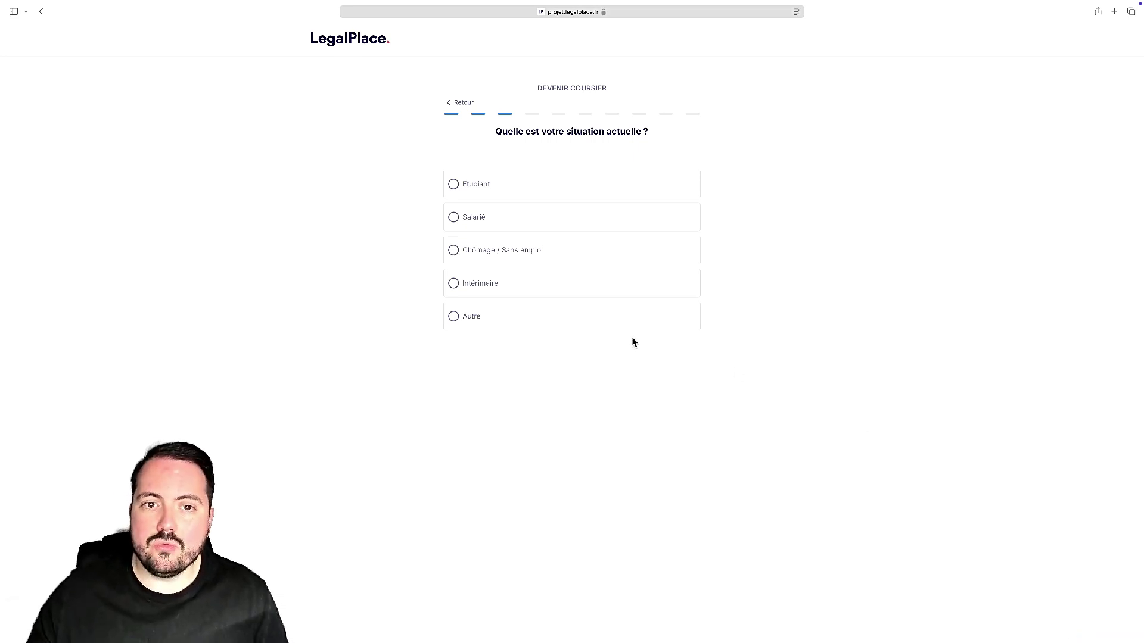
left_click(619, 258)
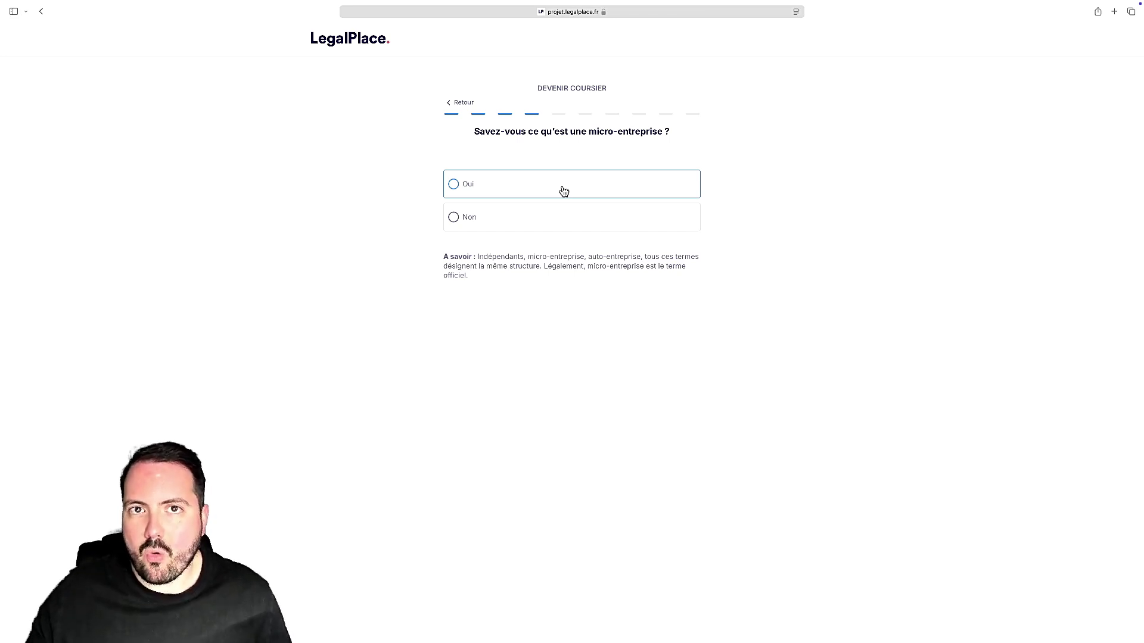
left_click(564, 190)
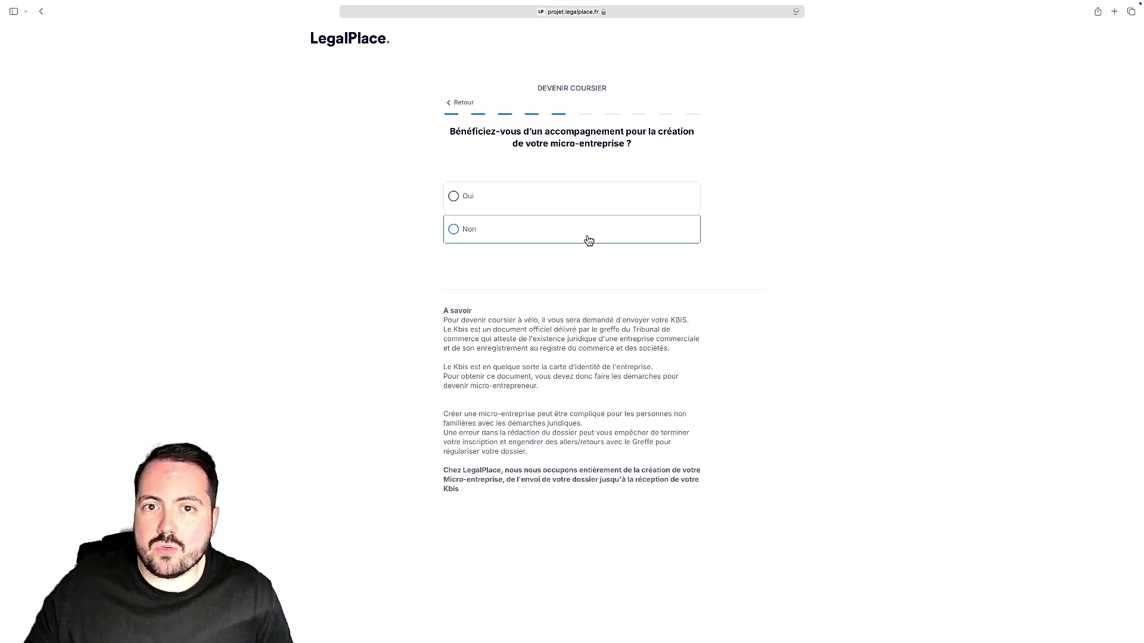
Step: Answer 'Non' to creation support and enter identity as Monsieur with first and last name
left_click(589, 240)
left_click(594, 194)
left_click(555, 207)
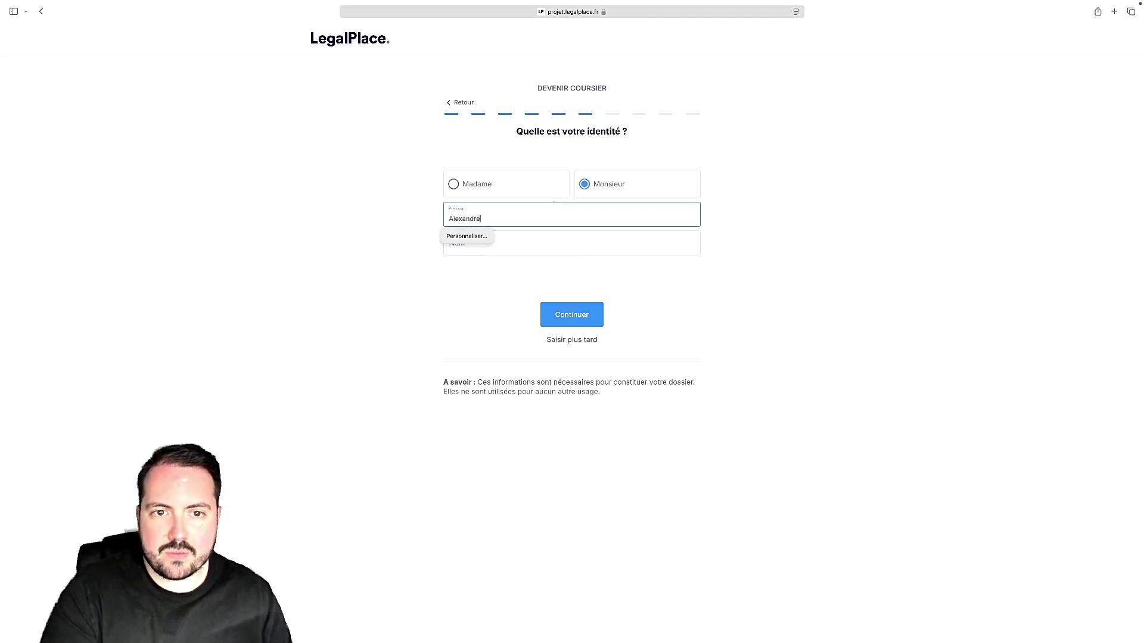
left_click(572, 243)
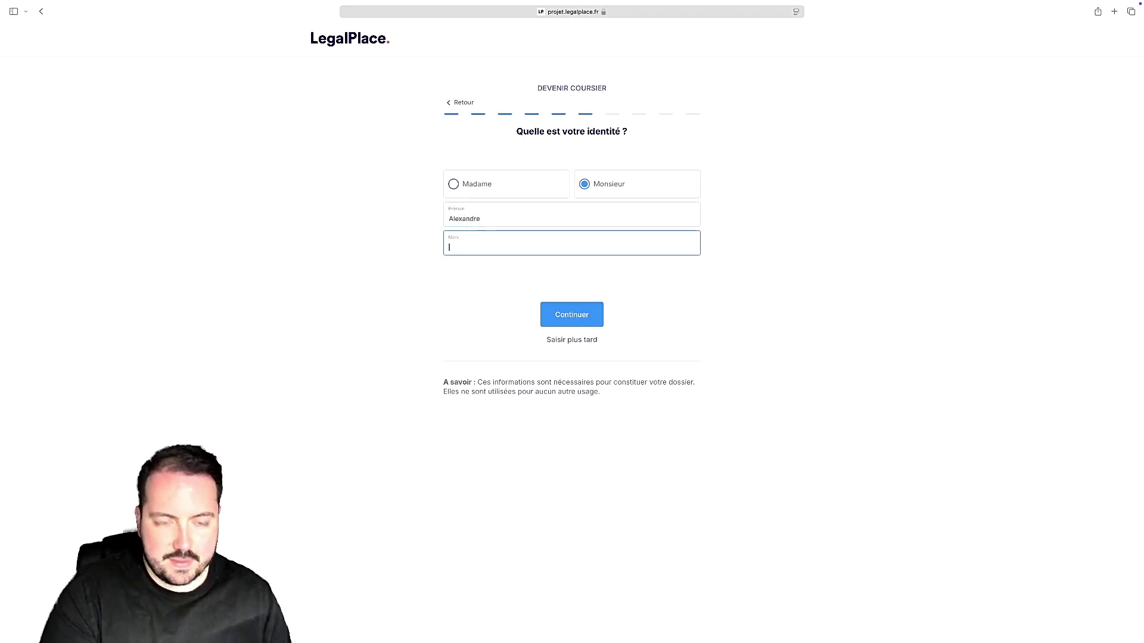
left_click(717, 249)
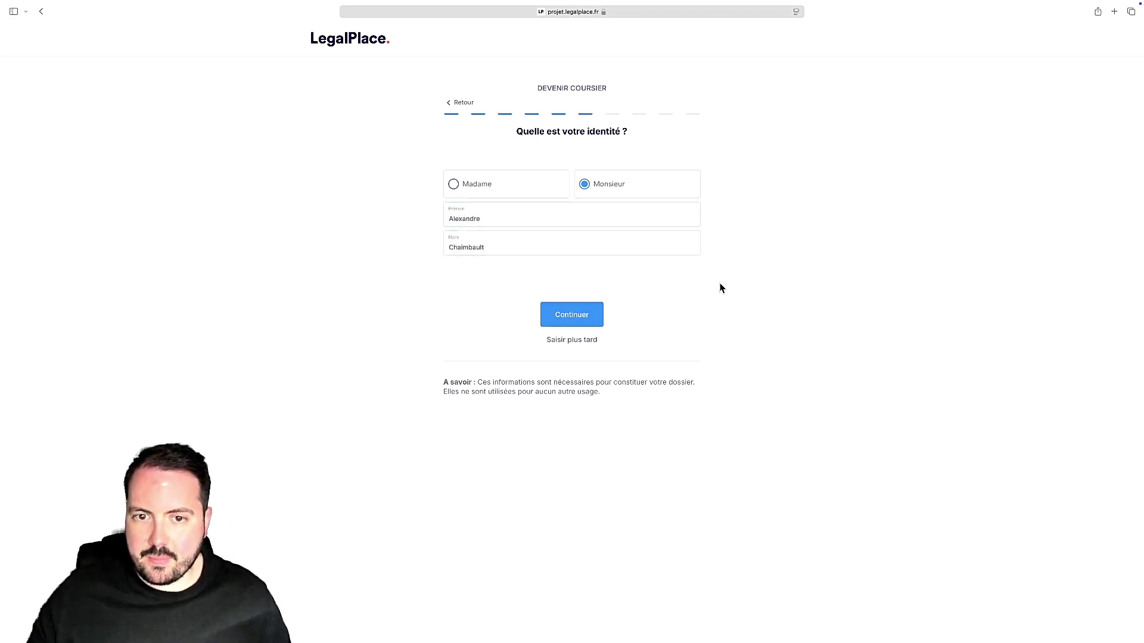
left_click(594, 308)
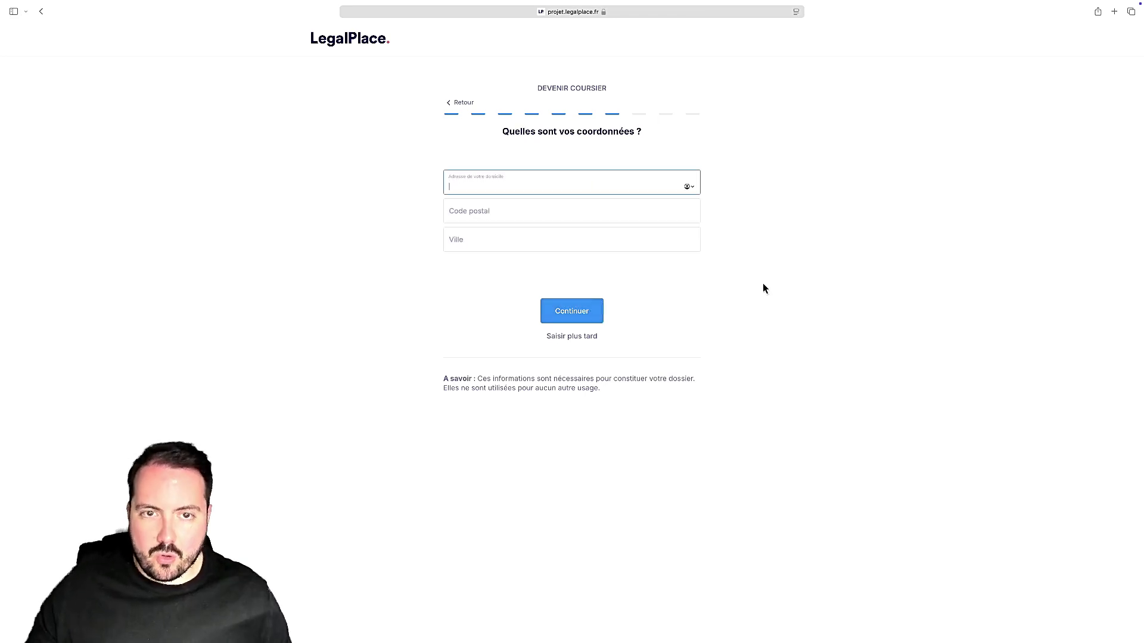
Step: Enter the home street address, postal code and city, then continue
key("Tab")
type("75000")
key("Tab")
type("Paris")
left_click(875, 284)
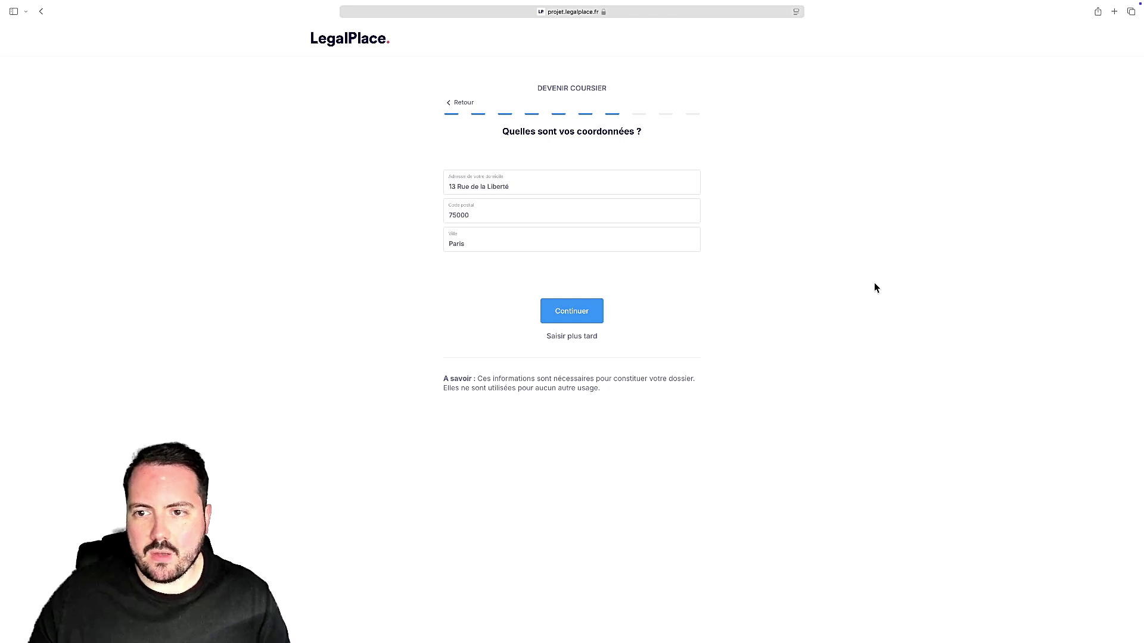
left_click(581, 316)
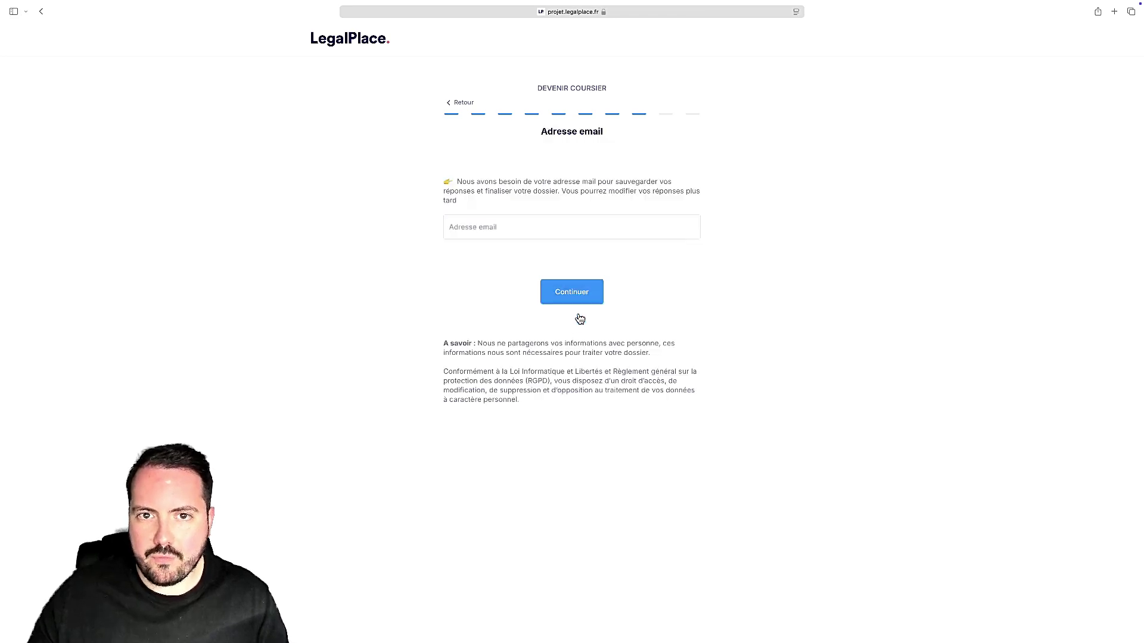
Step: Fill in the email address from a saved autofill suggestion and submit it
left_click(791, 296)
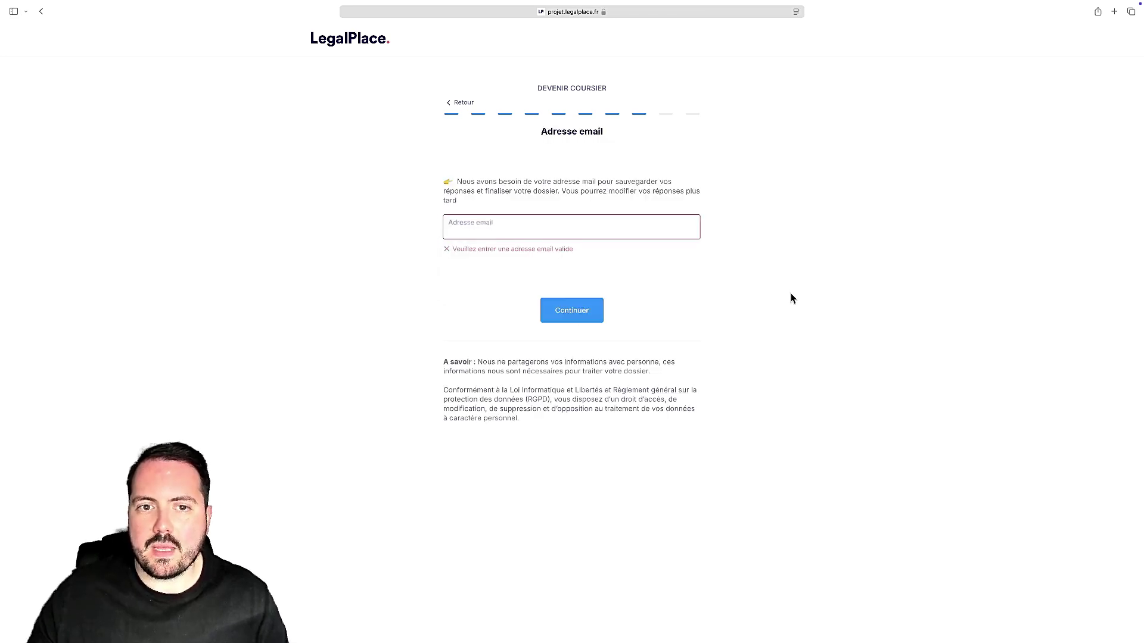
left_click(574, 229)
left_click(564, 249)
key("Return")
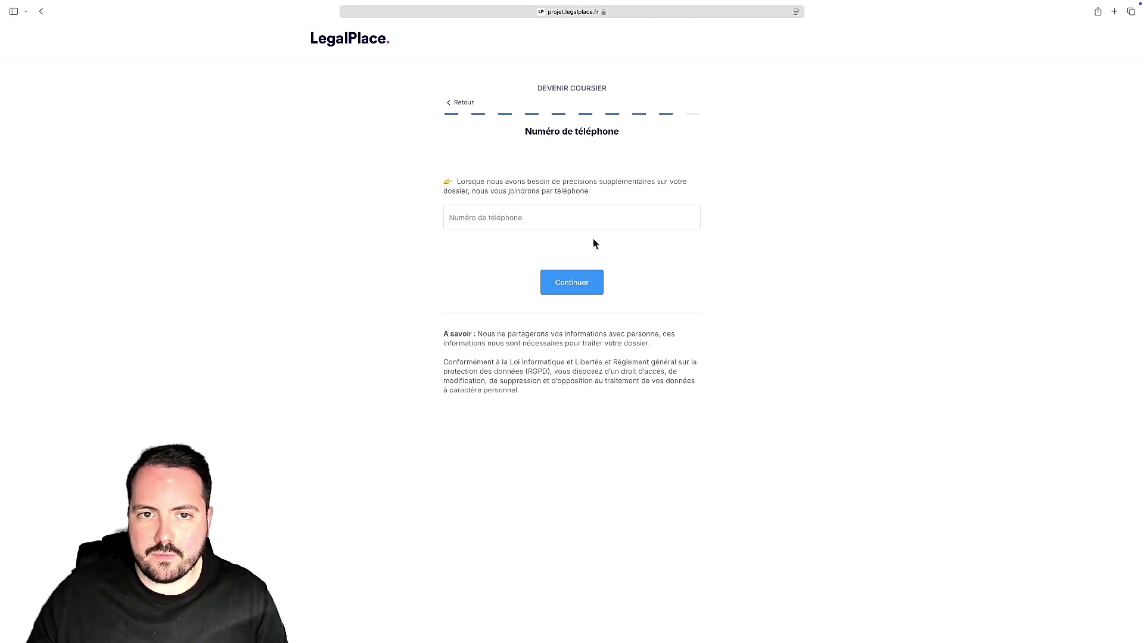
Step: Skip the phone step and choose 'Lancer mon activité en déléguant toutes les démarches'
left_click(574, 282)
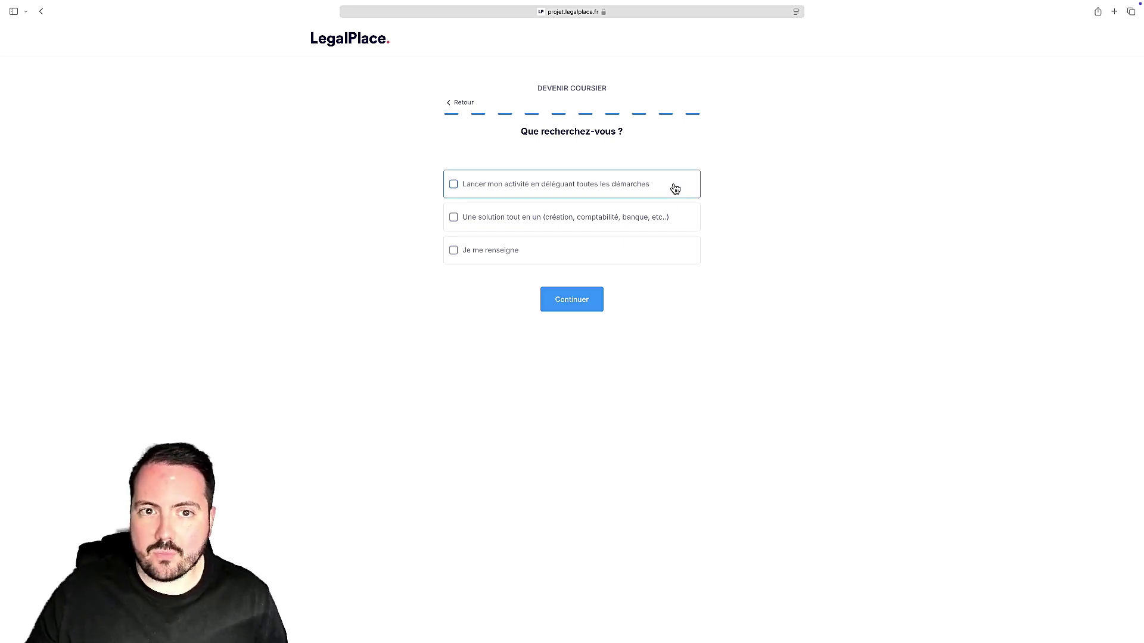
left_click(675, 189)
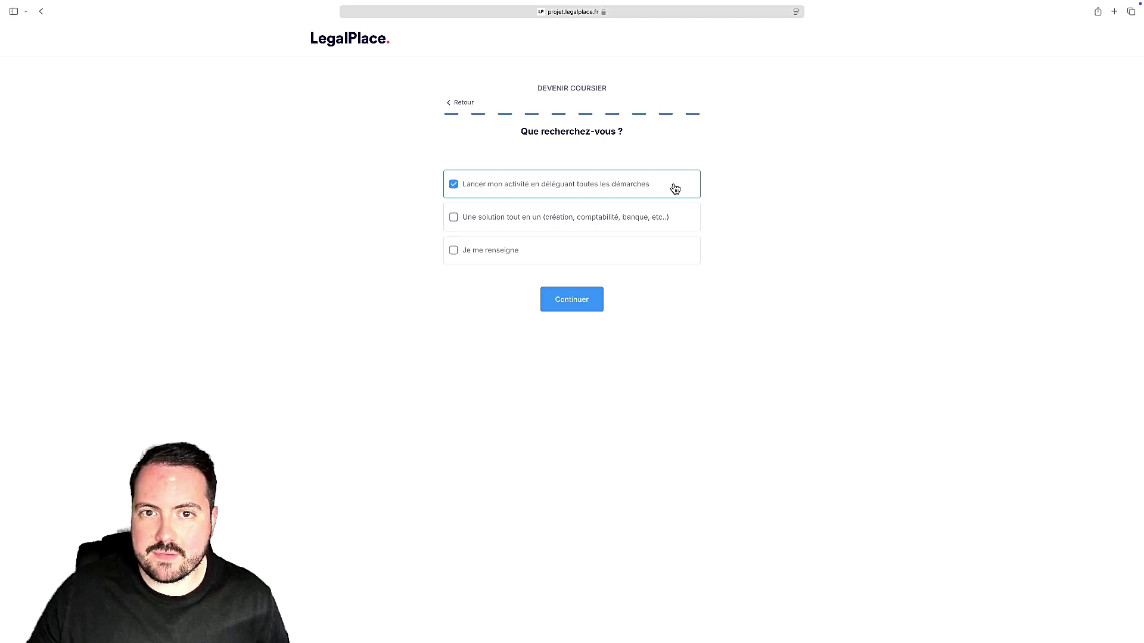
left_click(588, 303)
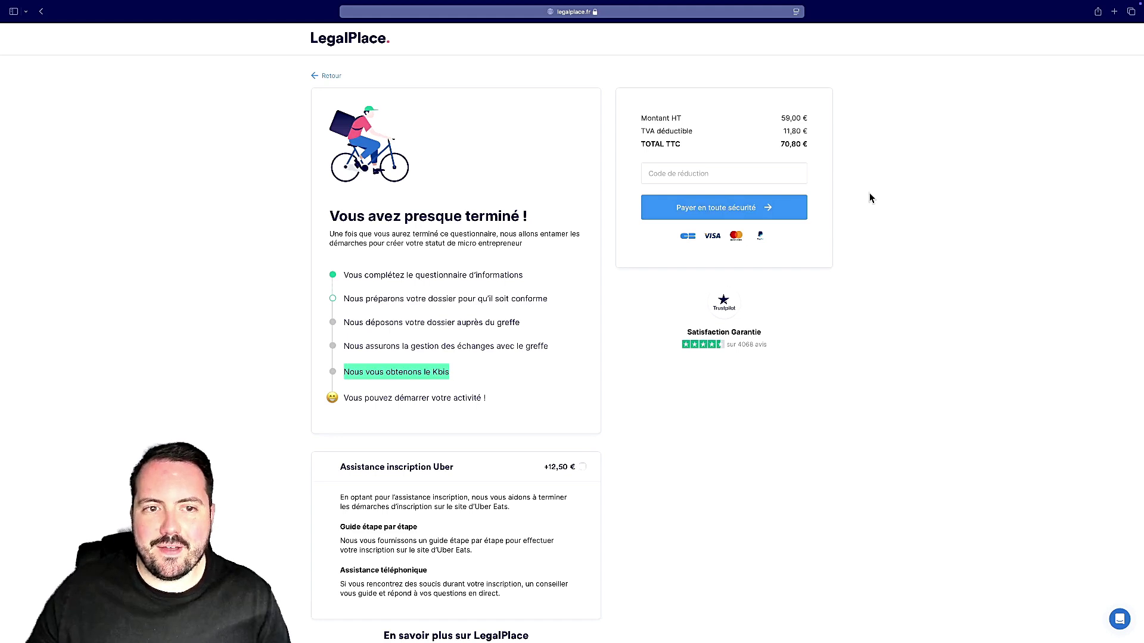
scroll(870, 197, "down", 1)
scroll(581, 247, "down", 1)
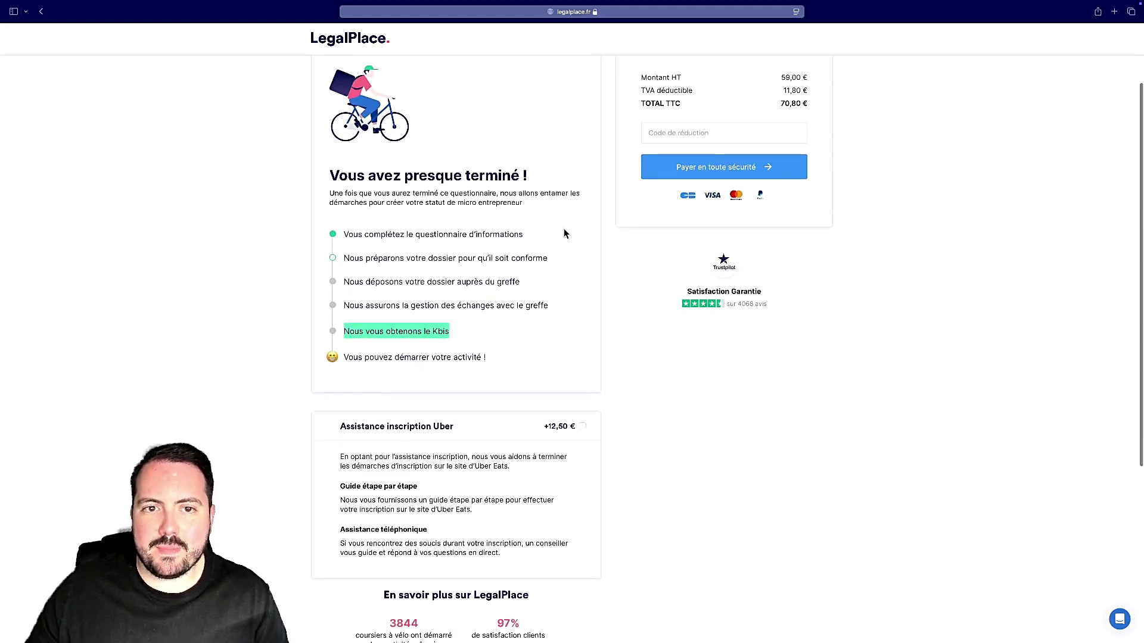
right_click(538, 210)
left_click(467, 247)
right_click(511, 246)
left_click(466, 245)
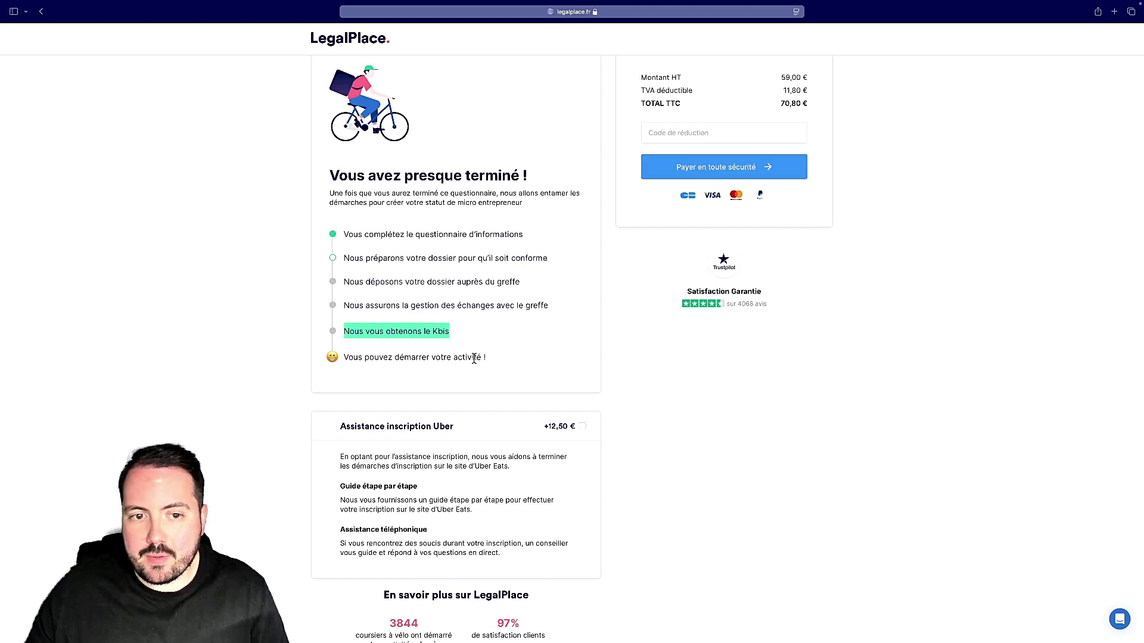
scroll(529, 369, "down", 1)
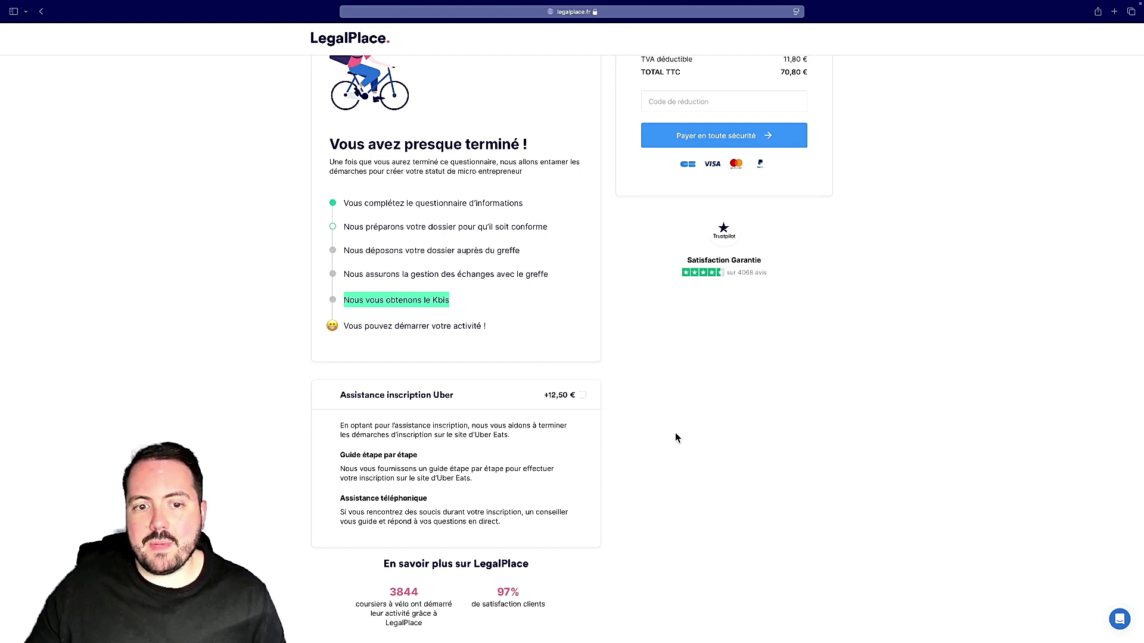
scroll(675, 437, "down", 3)
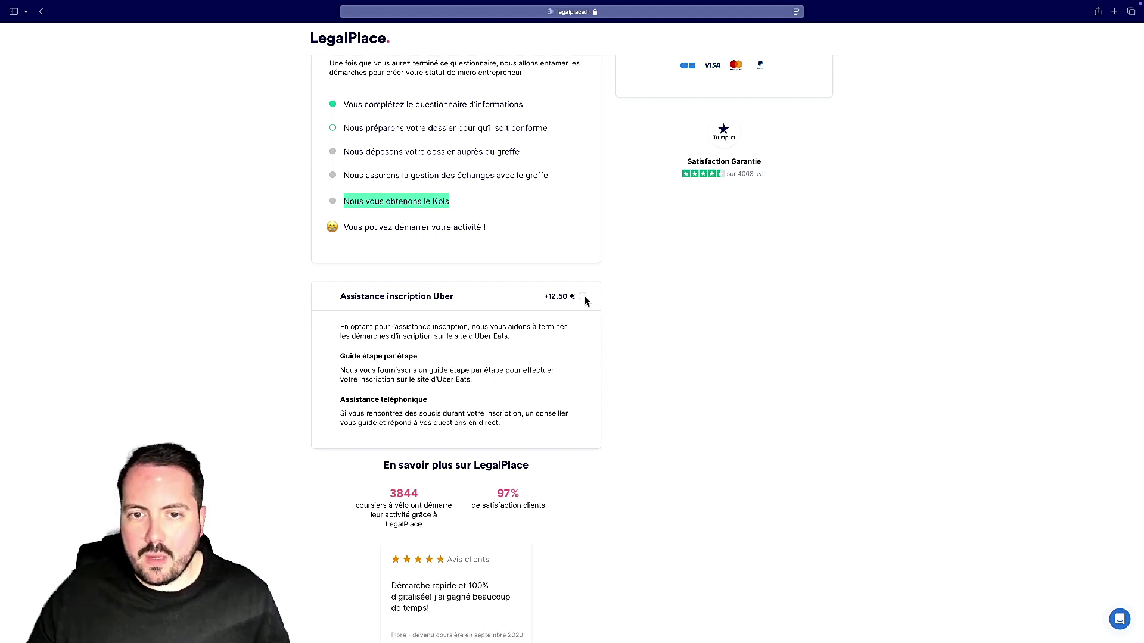
Step: Add the +12,50 € 'Assistance inscription Uber' option, bringing the total to 85,80 €
left_click(584, 298)
scroll(627, 328, "down", 3)
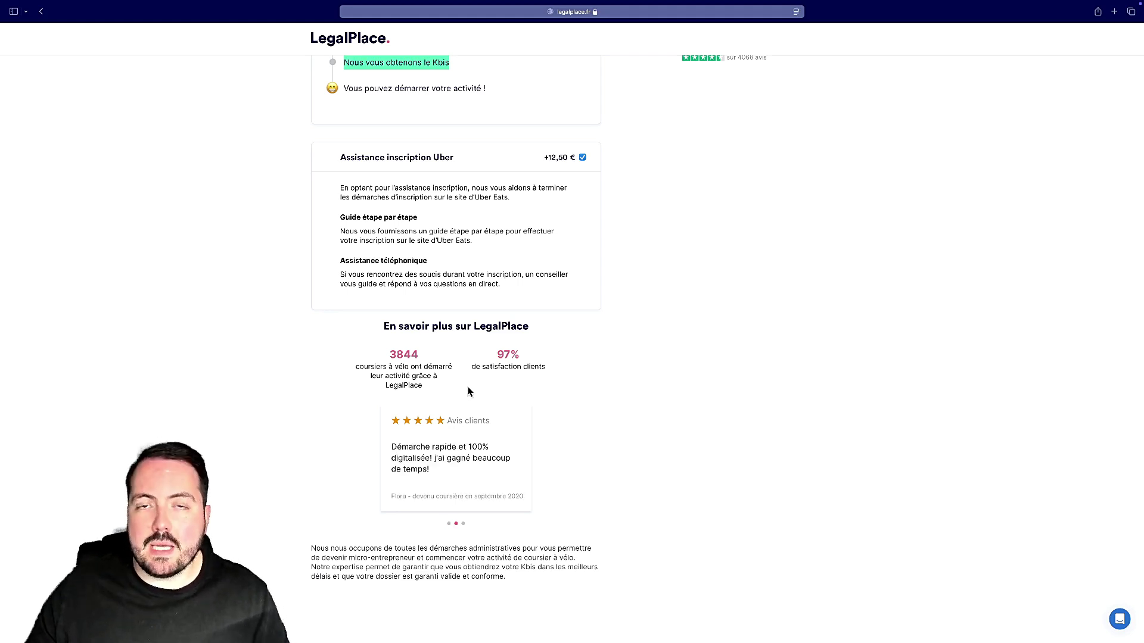
scroll(468, 391, "up", 5)
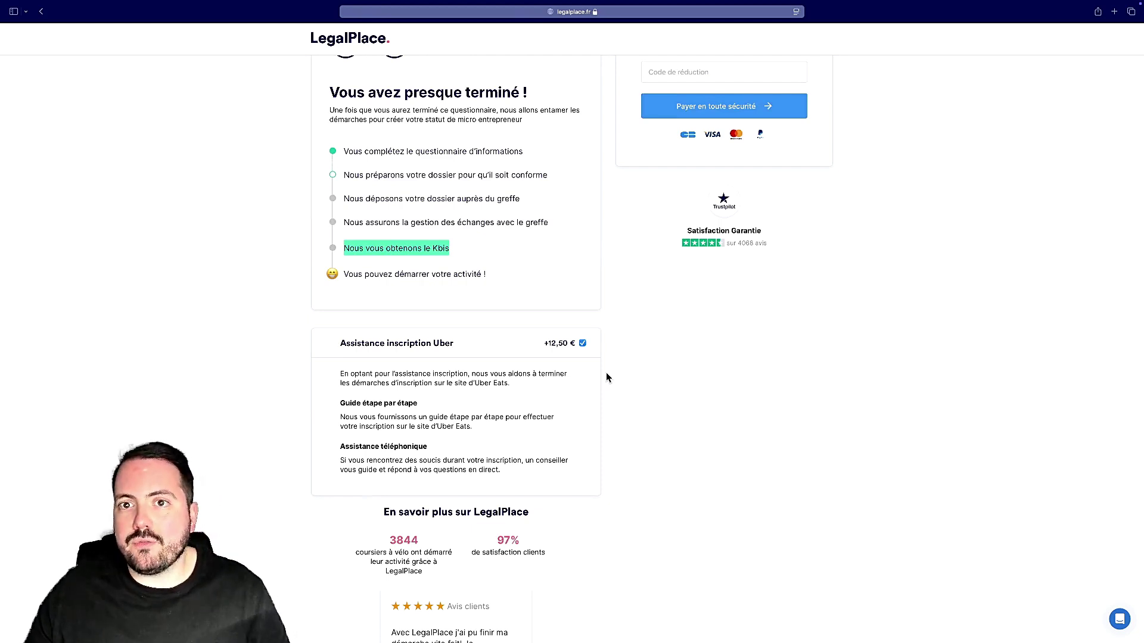
scroll(607, 377, "up", 3)
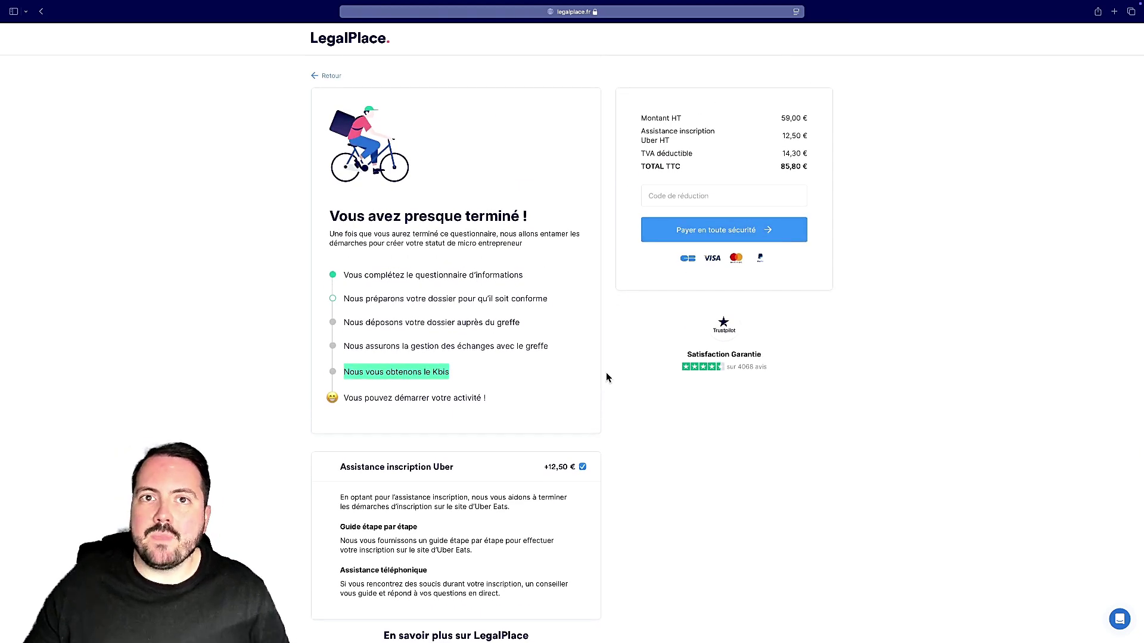